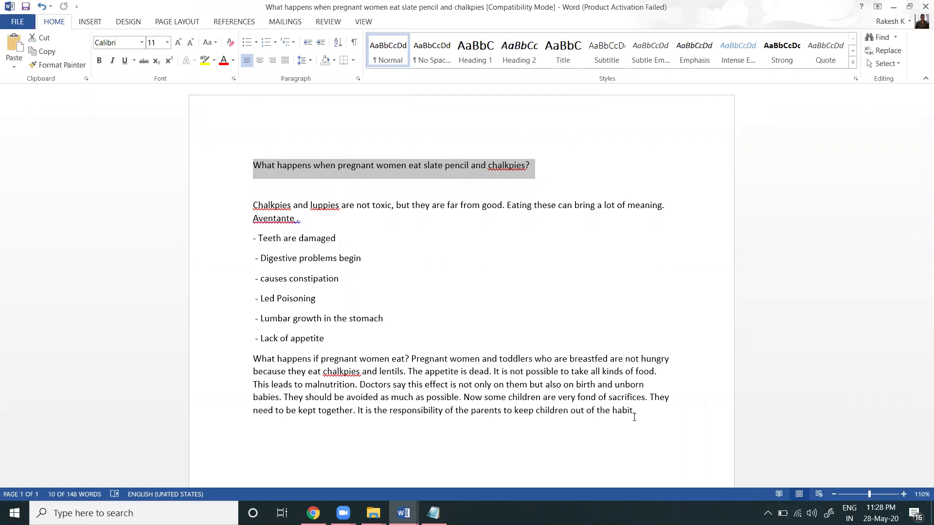
Select the whole chalkpies article in Word, then minimize Word and Notepad to reveal Chrome
drag(639, 418, 251, 155)
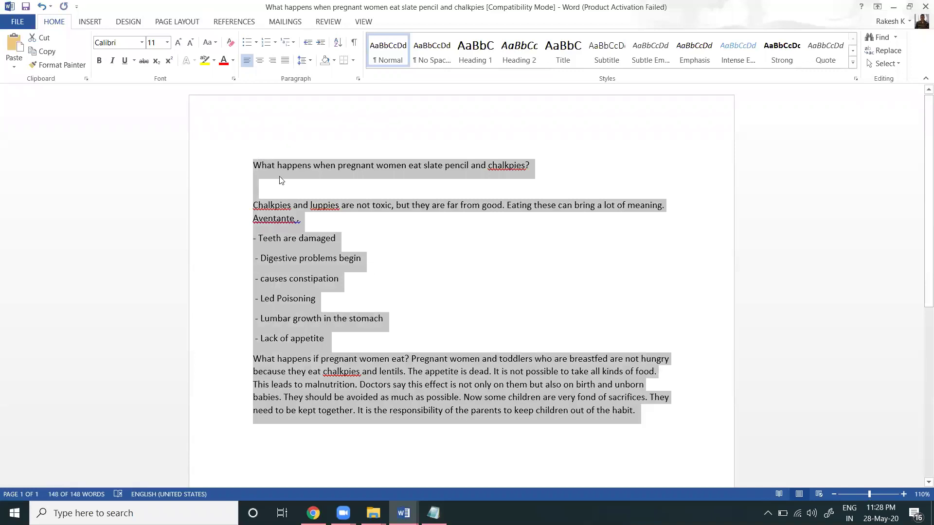
click(892, 7)
click(862, 107)
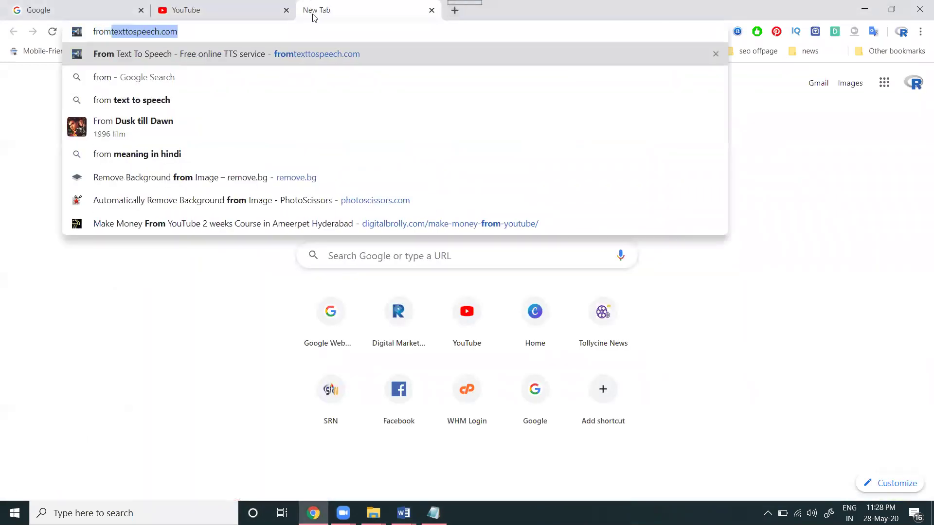
Load fromtexttospeech.com and paste the copied article text into its text box
key(Return)
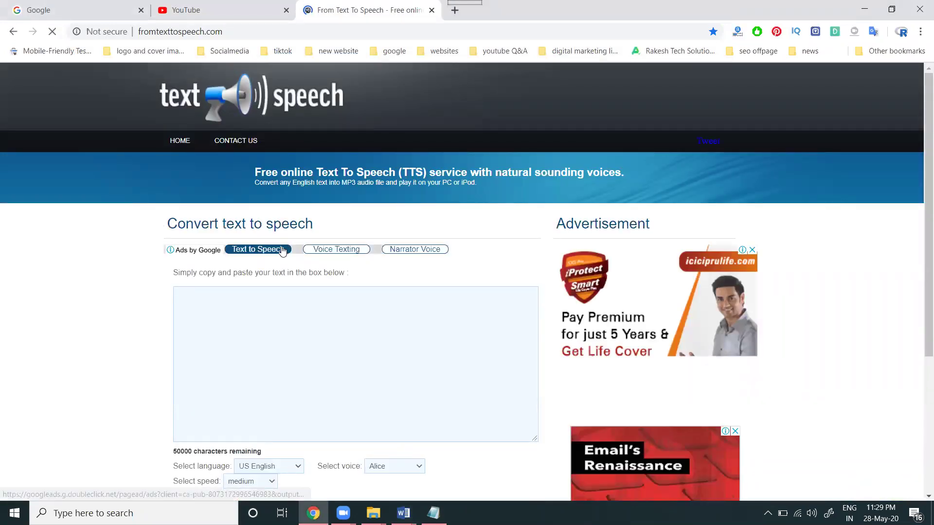
click(257, 306)
key(ctrl+v)
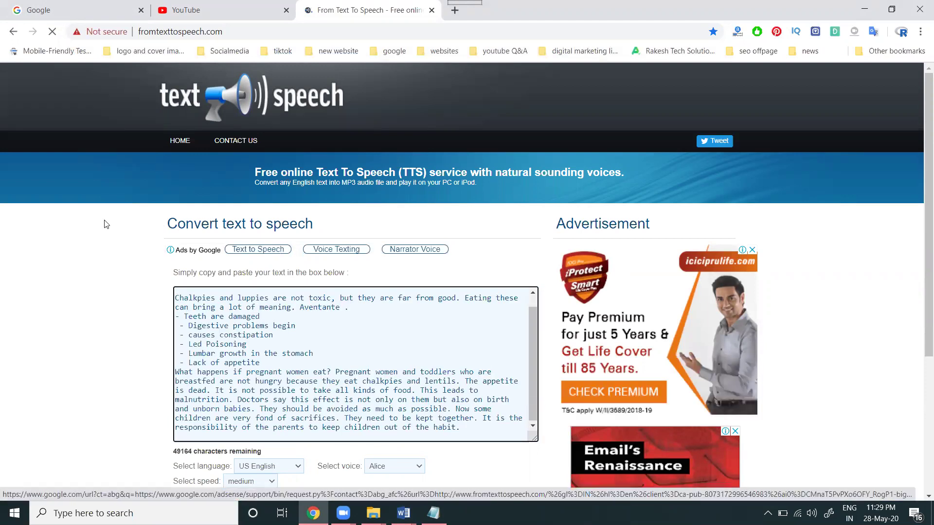
scroll(120, 254, down, 1)
scroll(120, 253, down, 1)
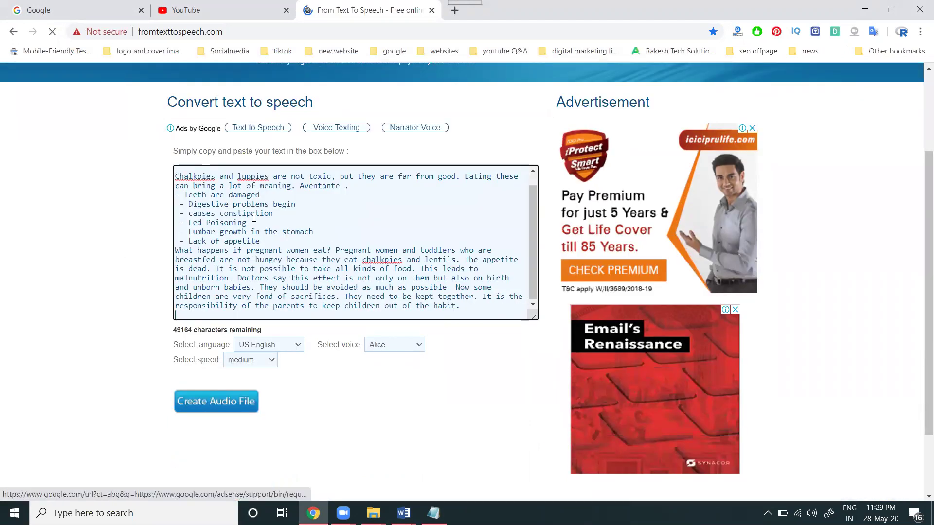
Keep US English and voice Alice, set speed to slow, and create the audio file
click(270, 345)
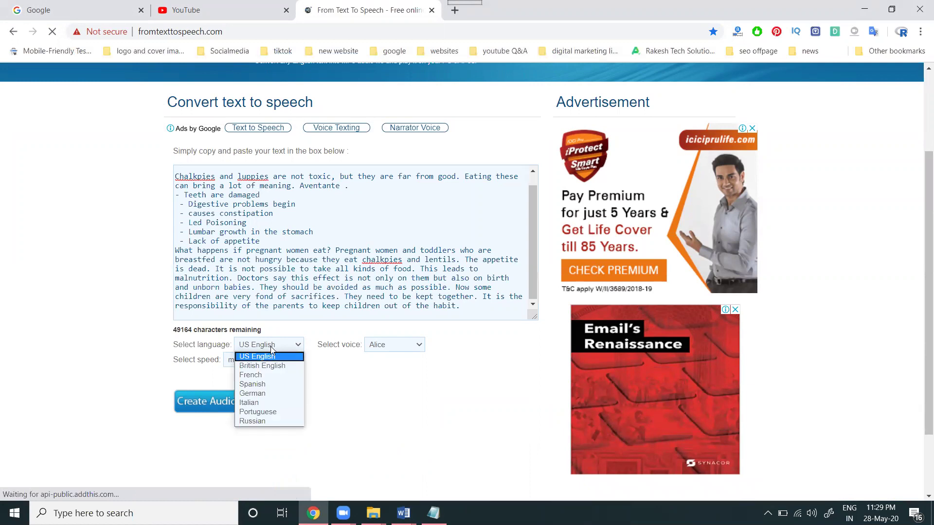
click(259, 356)
click(394, 344)
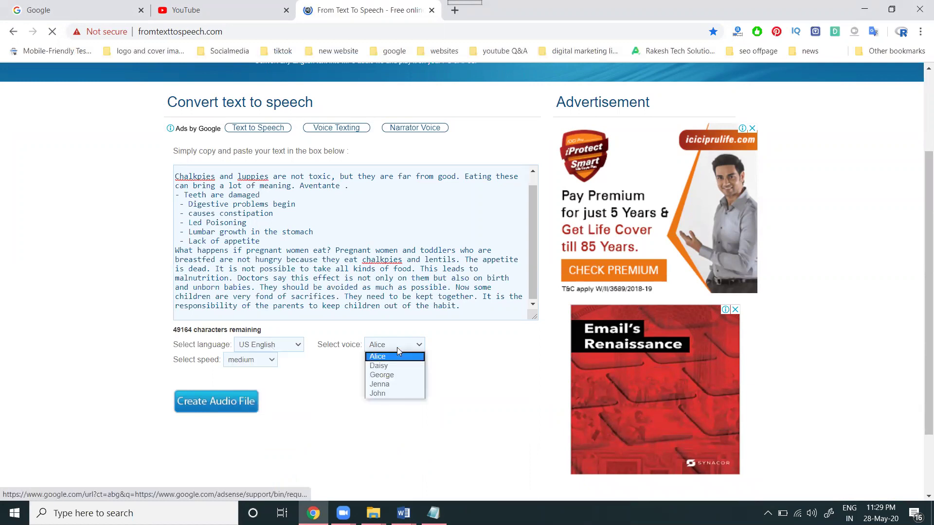
click(394, 356)
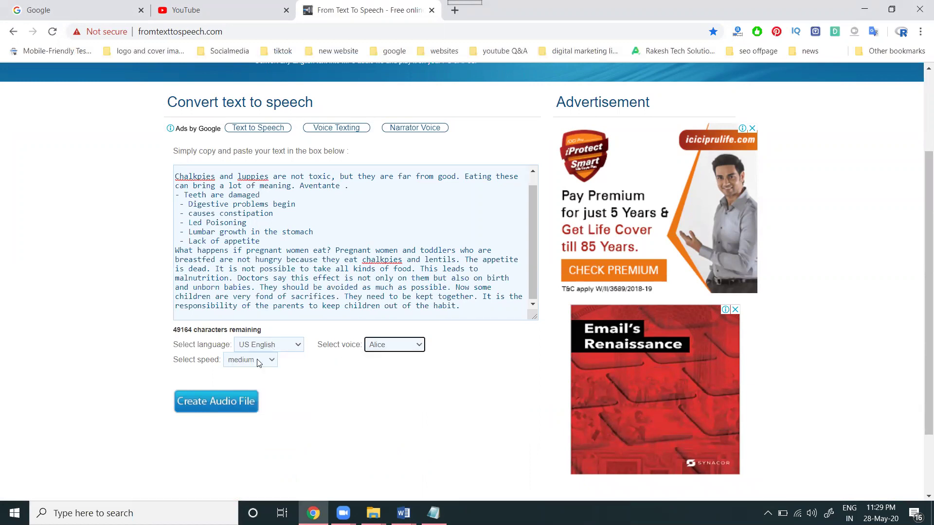
click(258, 362)
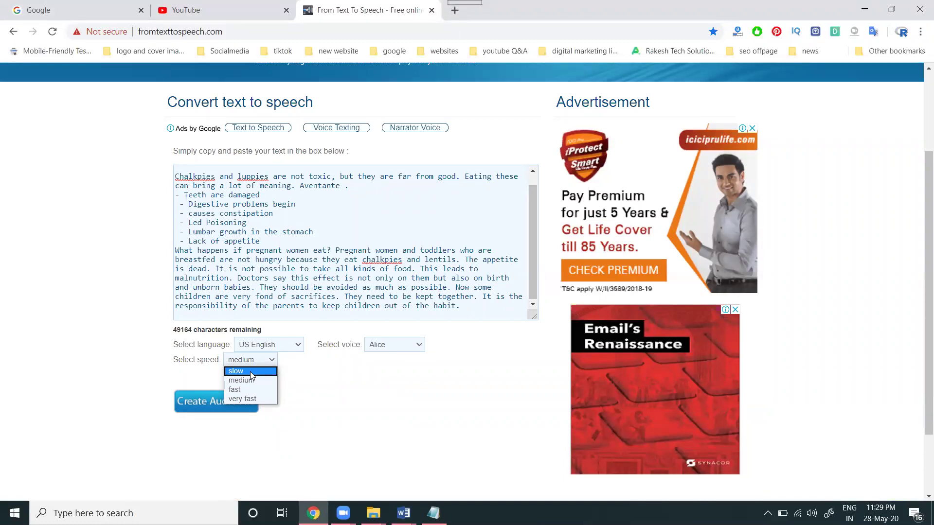
click(250, 372)
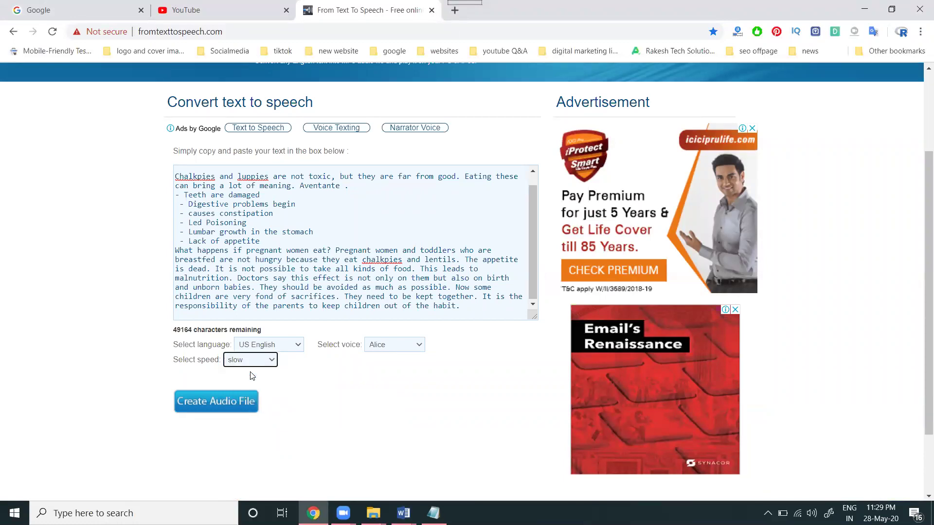
click(228, 405)
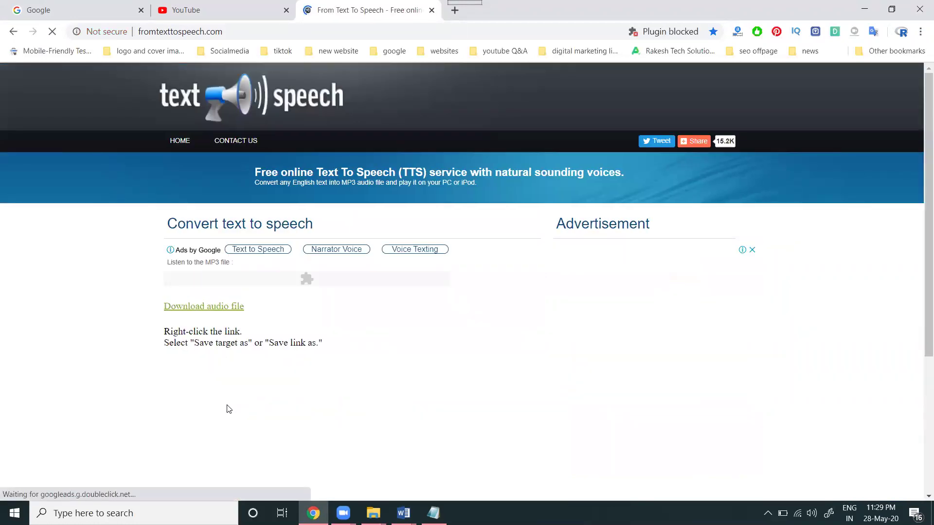
Download the generated speech.mp3 voiceover from the result page's audio player
click(219, 311)
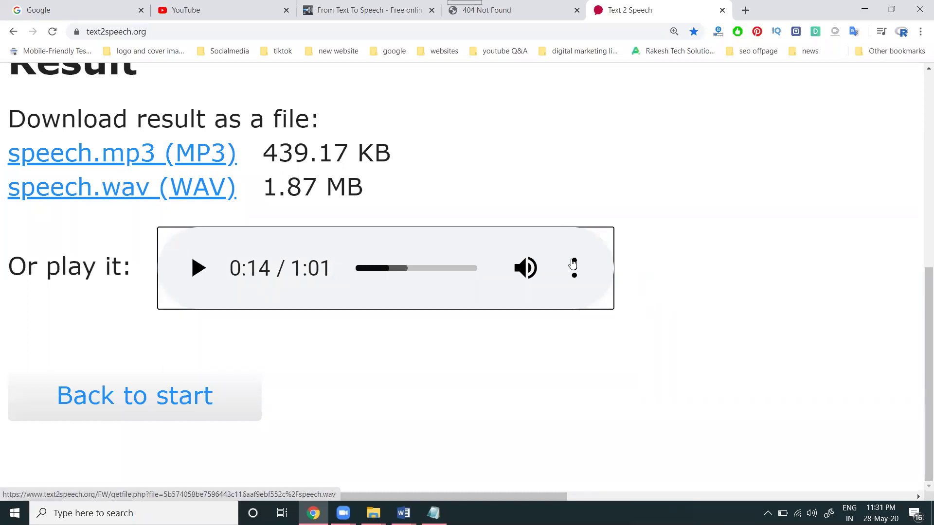
click(573, 268)
click(425, 256)
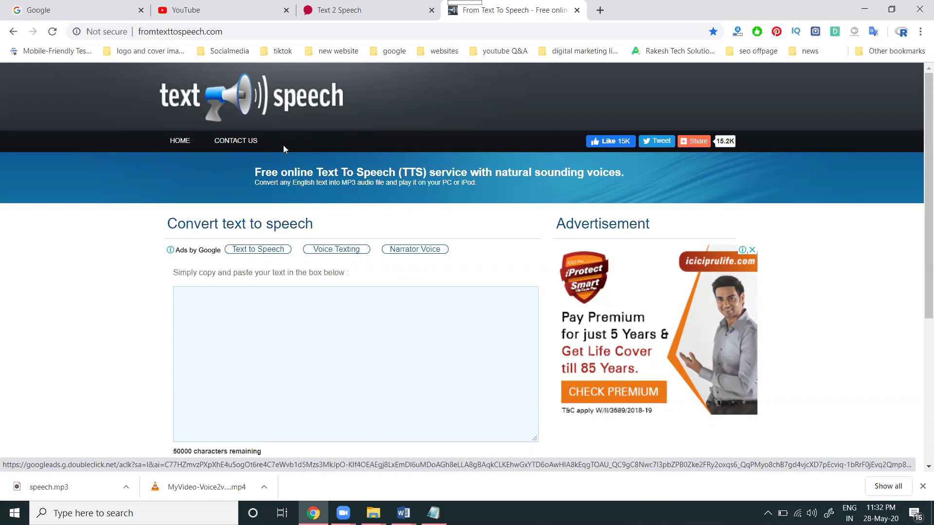
On text2speech.org keep the Female US voice while glancing between the two text-to-speech pages
click(339, 10)
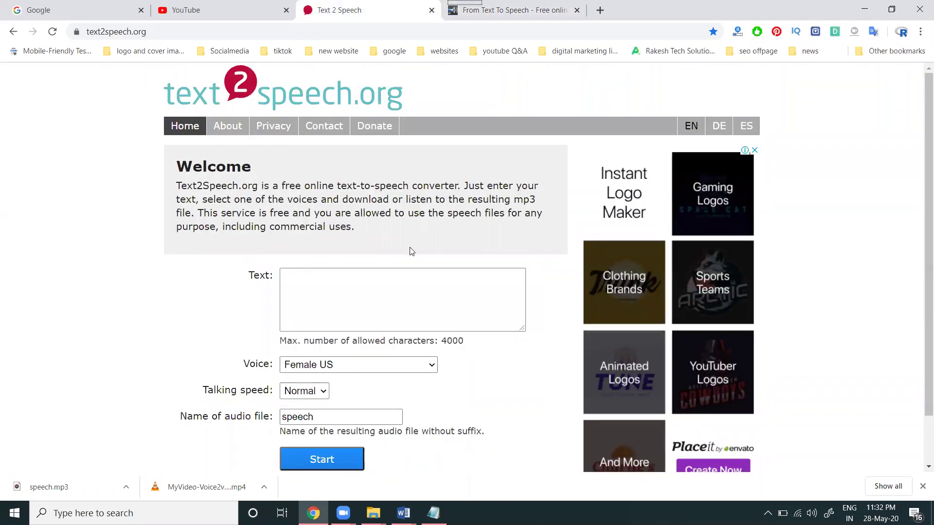
scroll(401, 292, down, 1)
click(369, 310)
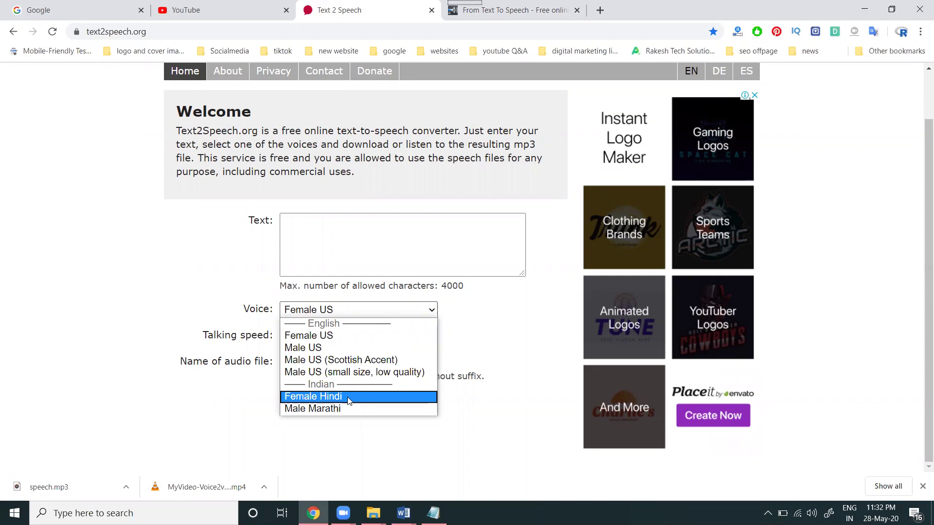
click(184, 245)
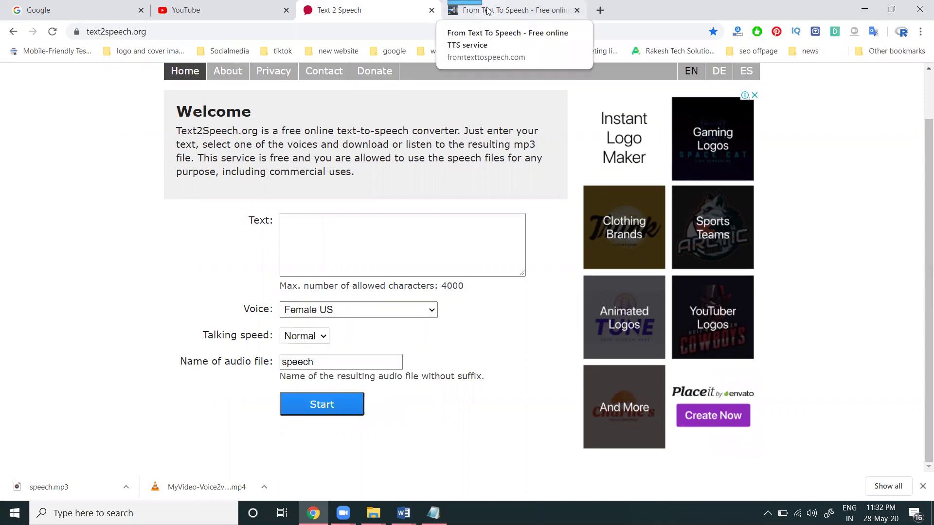
click(526, 12)
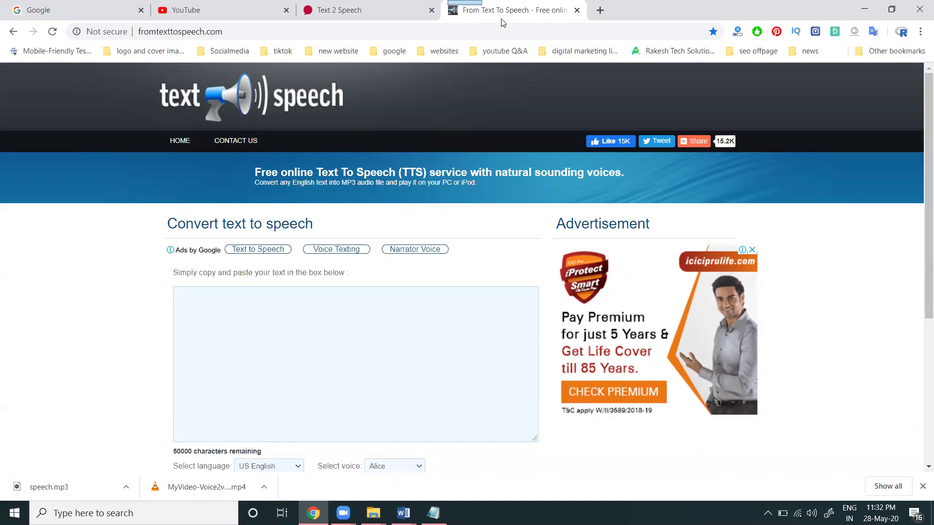
click(364, 6)
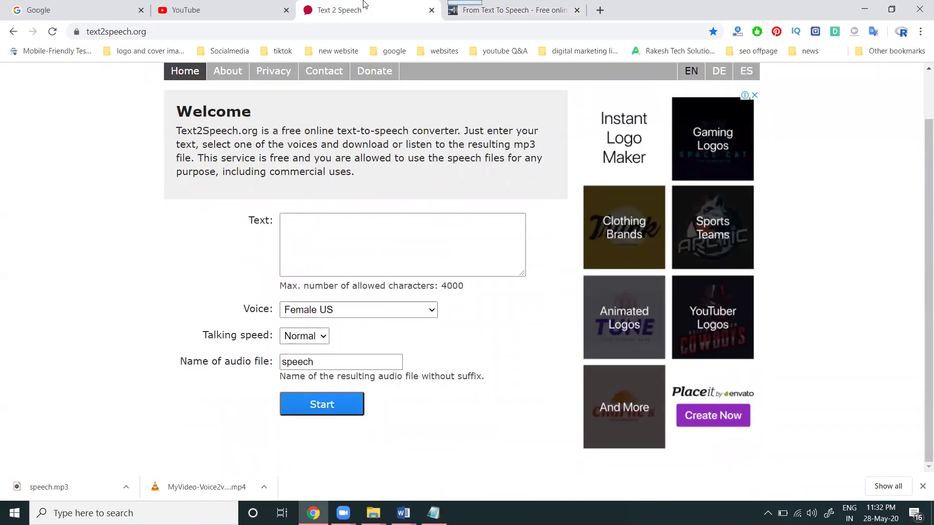
click(381, 234)
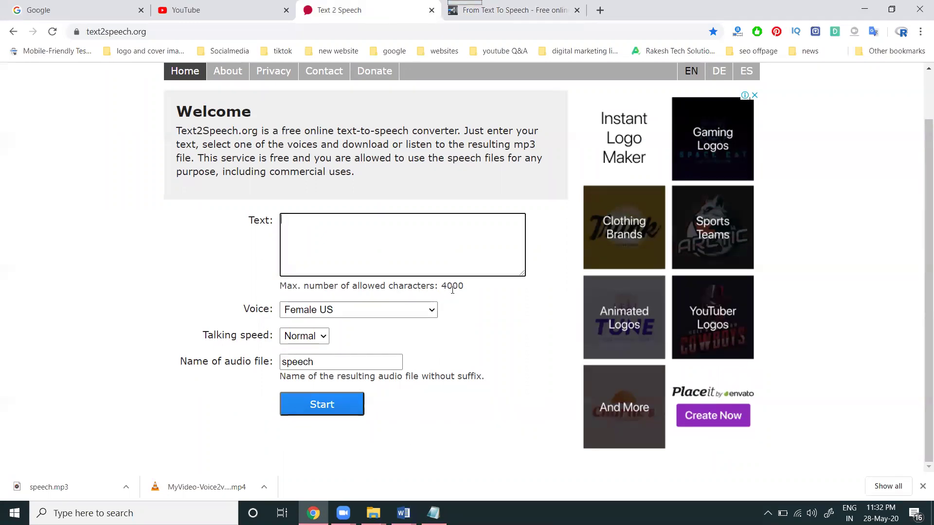
click(496, 9)
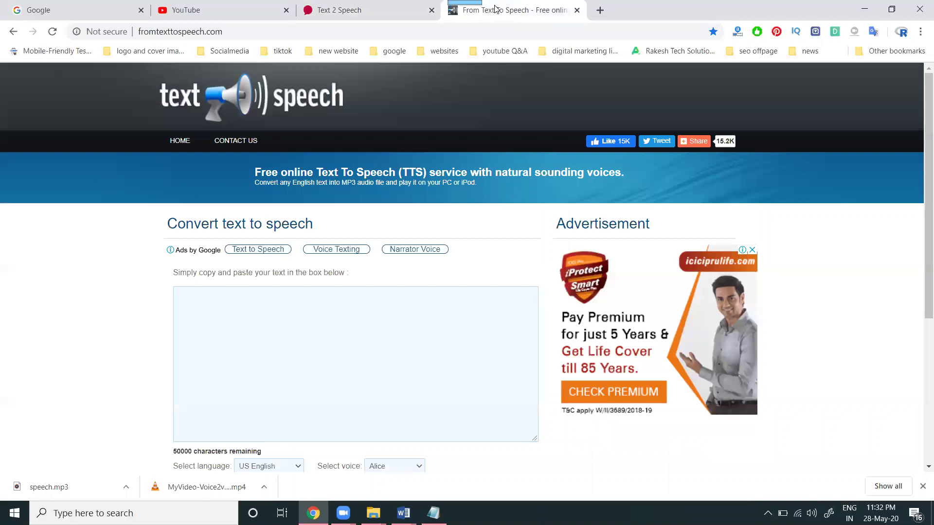
click(373, 10)
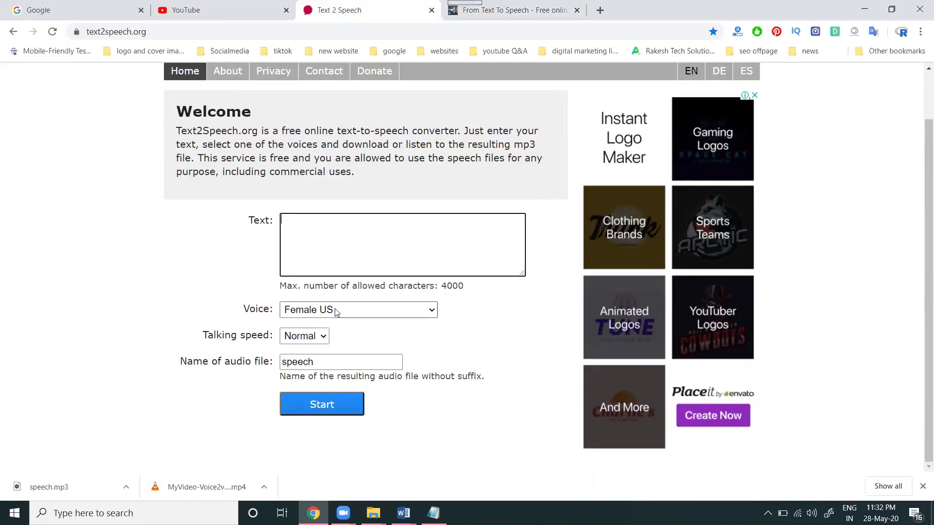
Keep the talking speed at Normal, then close both text-to-speech tabs so YouTube shows
click(321, 336)
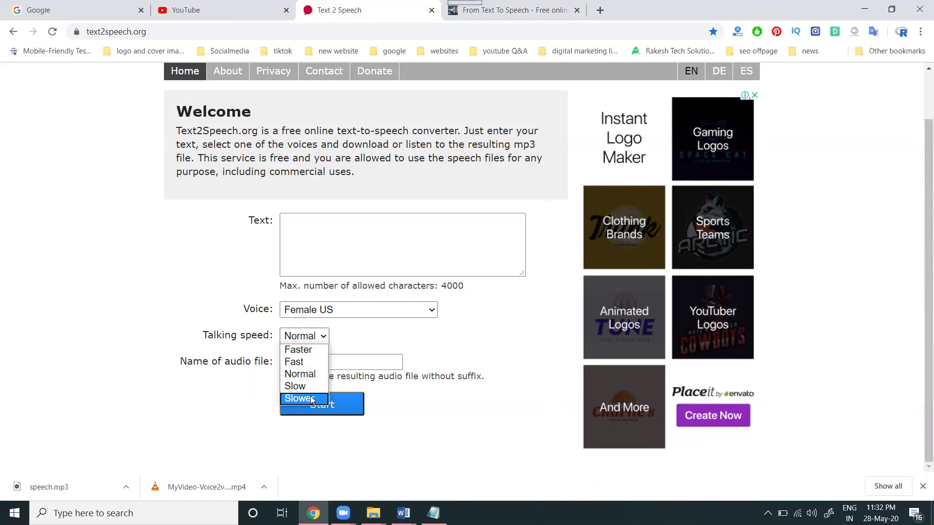
click(299, 373)
click(307, 362)
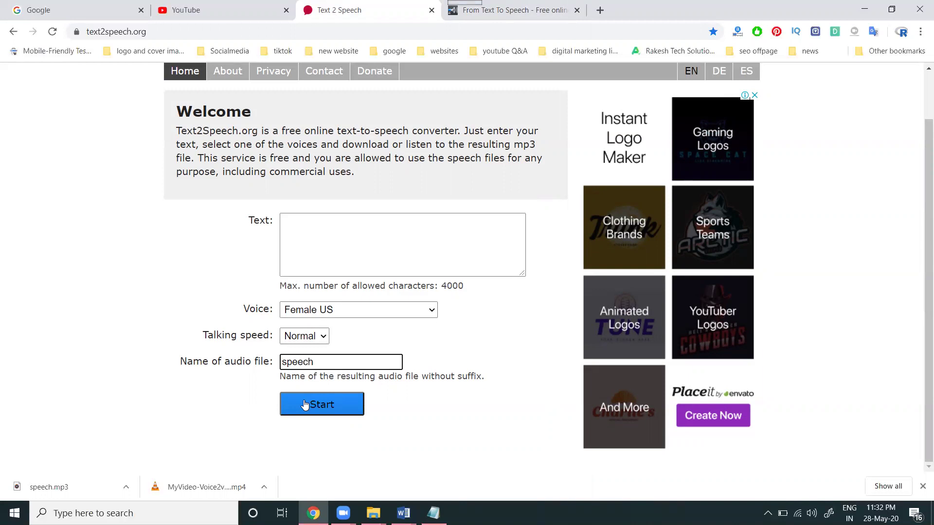
click(432, 9)
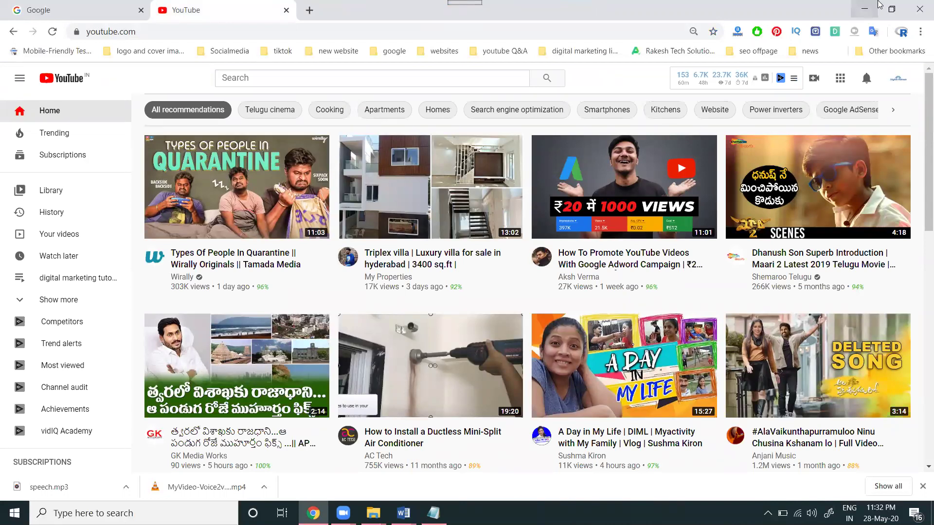
Launch Easy Video Maker from the desktop and open the health image folder in Explorer
click(864, 8)
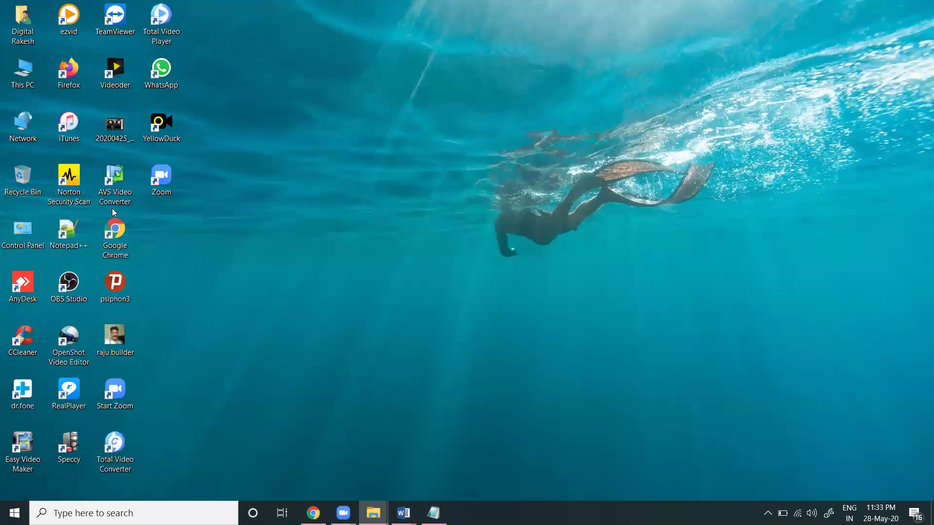
double_click(31, 447)
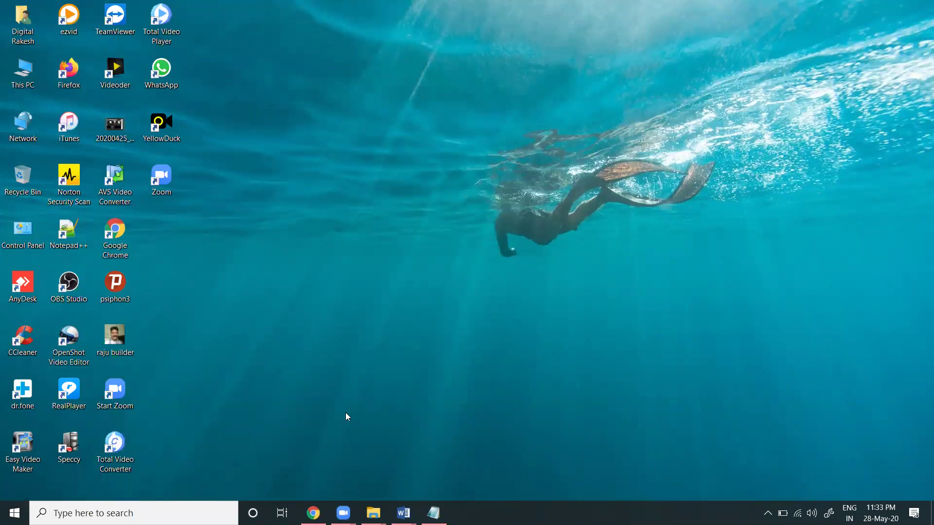
mouse_move(373, 513)
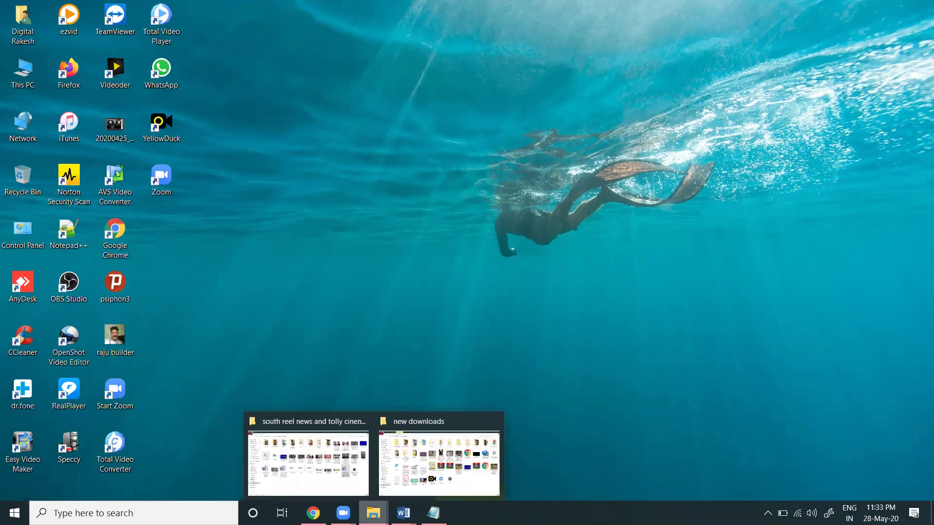
click(308, 464)
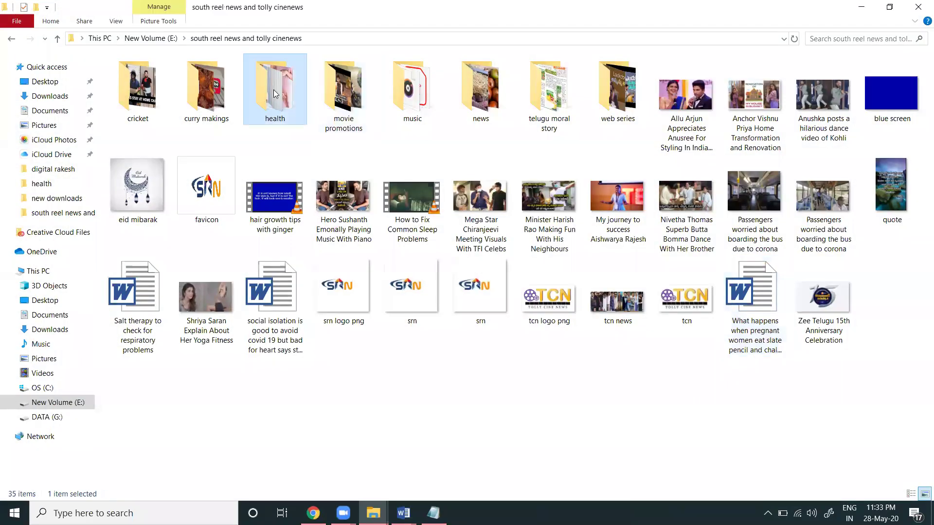
double_click(275, 92)
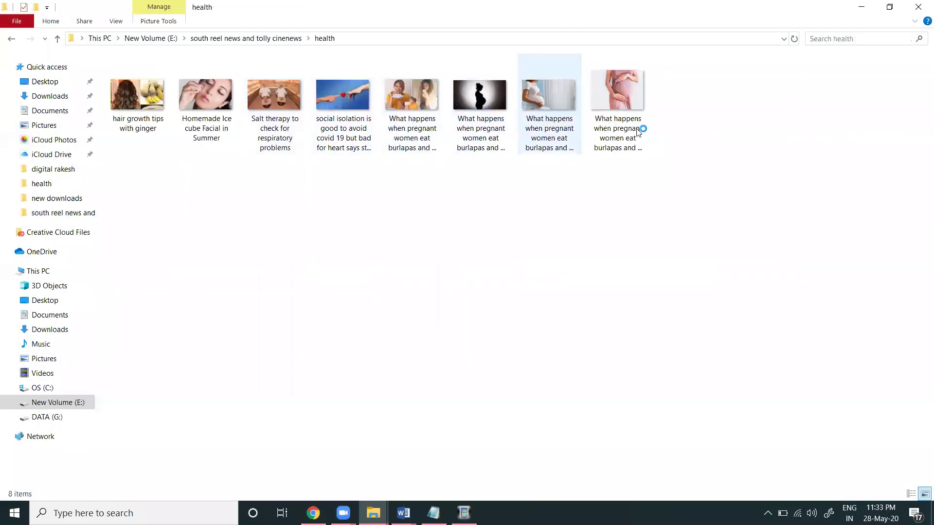
Import speech.mp3 from the downloads folder and add it to the audio line
click(861, 8)
click(554, 337)
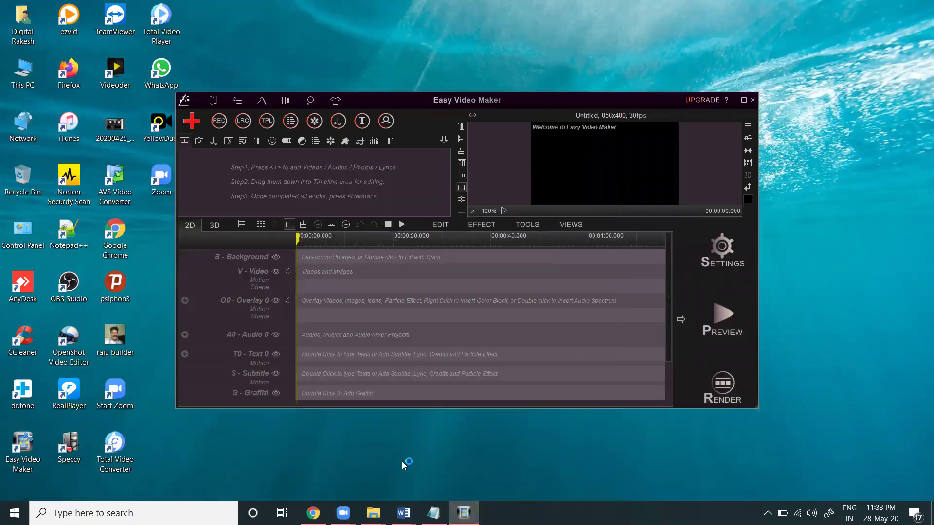
click(373, 513)
click(438, 463)
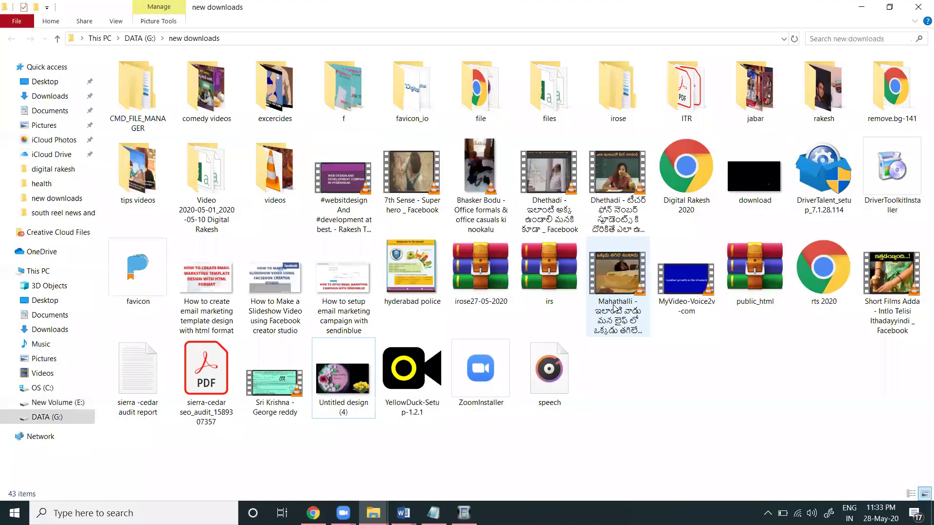
click(549, 374)
drag(549, 373, 452, 307)
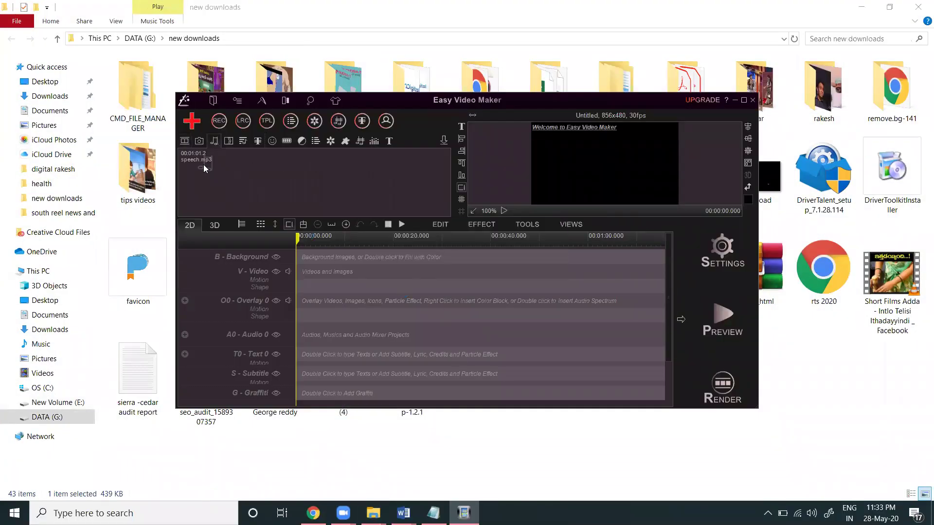
right_click(205, 164)
click(322, 172)
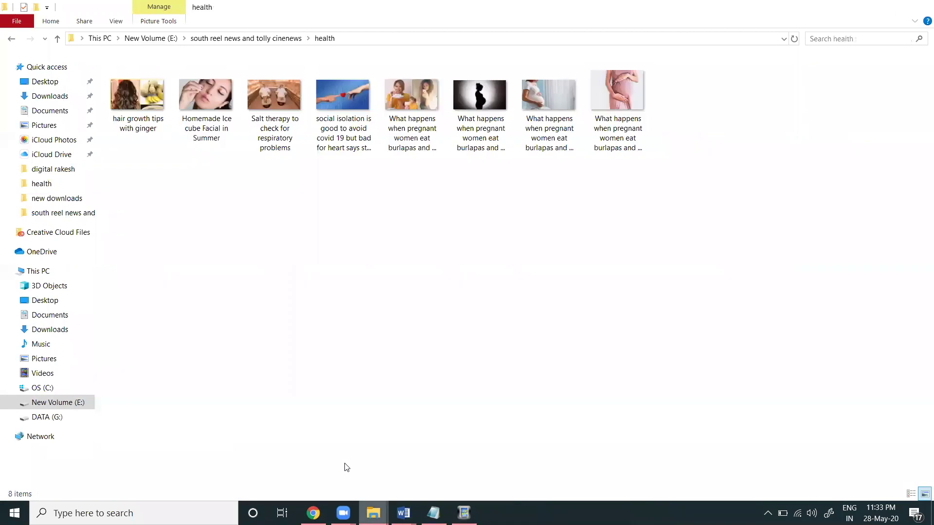
Import the four pregnancy article images from the health folder and add them all to the video line
click(458, 177)
drag(699, 186, 398, 66)
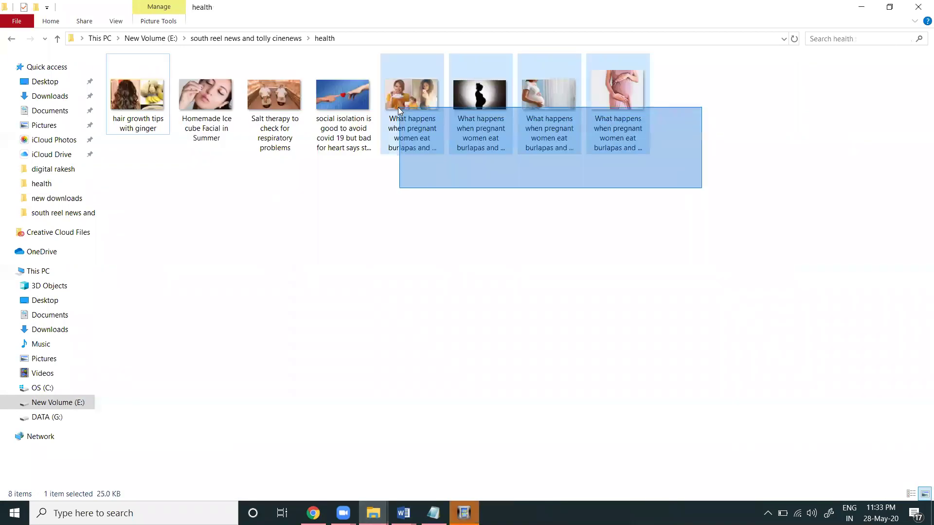
mouse_move(410, 111)
mouse_down()
mouse_move(452, 467)
mouse_move(455, 315)
mouse_up()
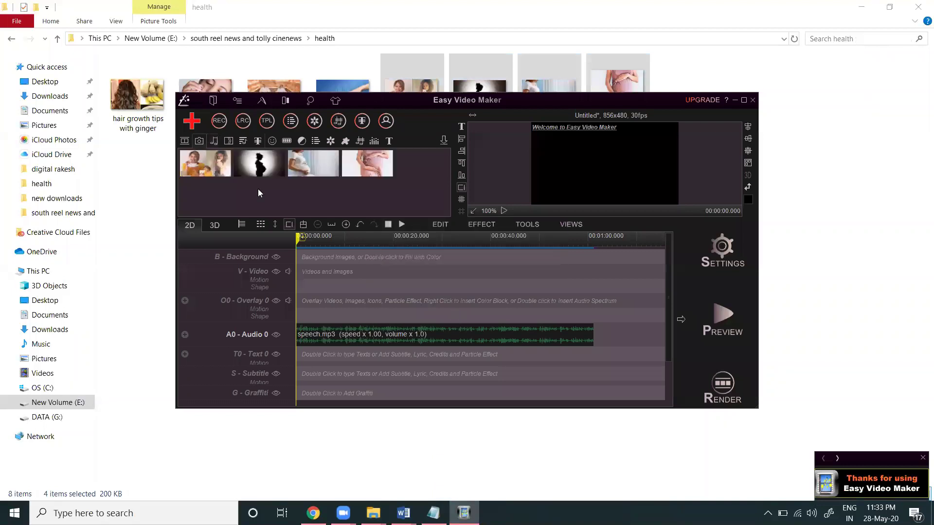
right_click(208, 164)
click(318, 183)
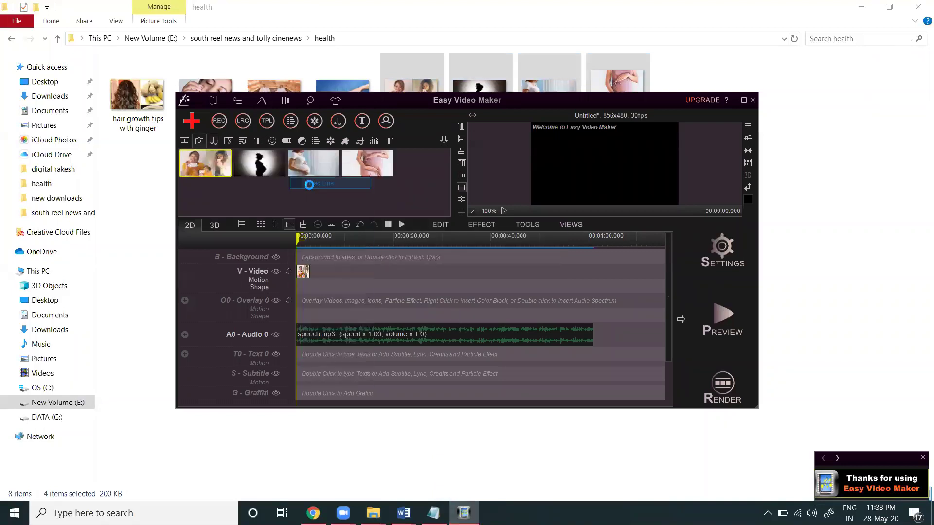
click(261, 166)
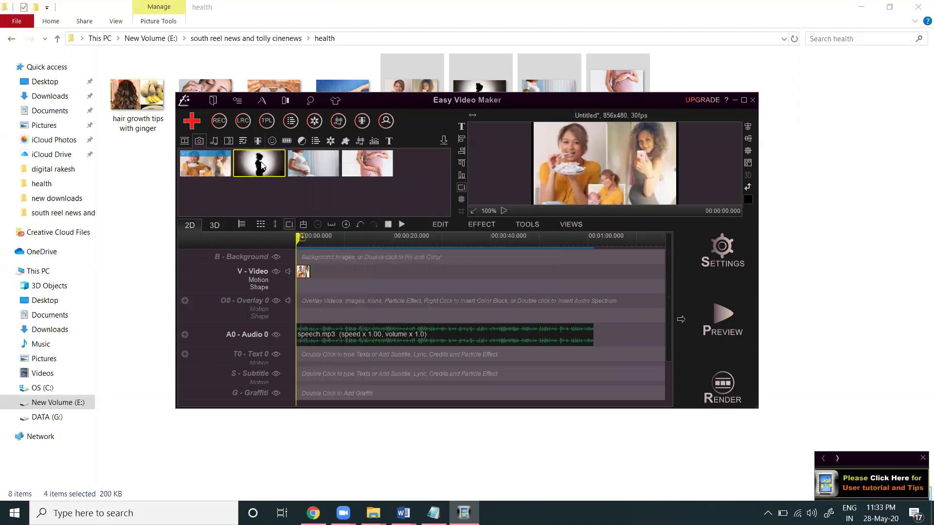
key(ctrl+a)
right_click(302, 175)
click(353, 182)
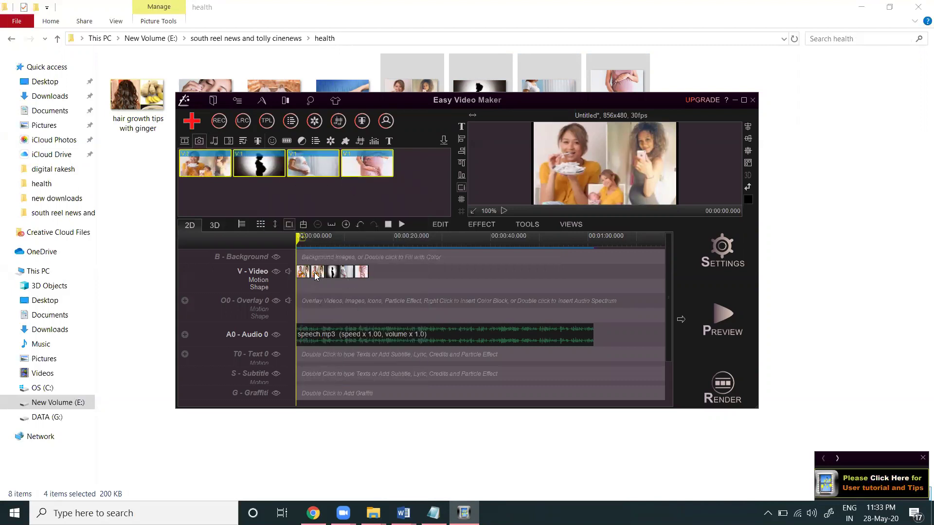
click(316, 274)
Reorder the silhouette image to second place and stretch the first three image clips longer
mouse_move(330, 273)
mouse_down()
mouse_move(319, 275)
mouse_move(357, 272)
mouse_up()
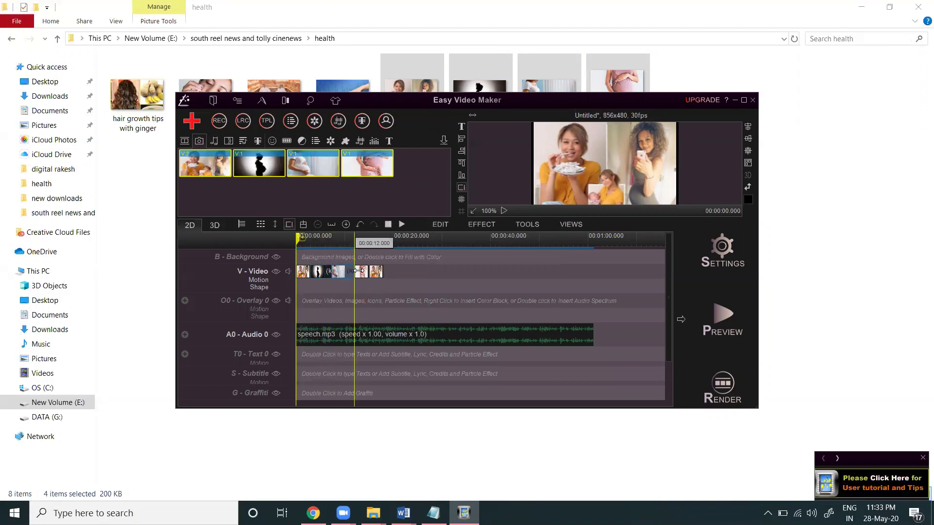
drag(371, 272, 426, 272)
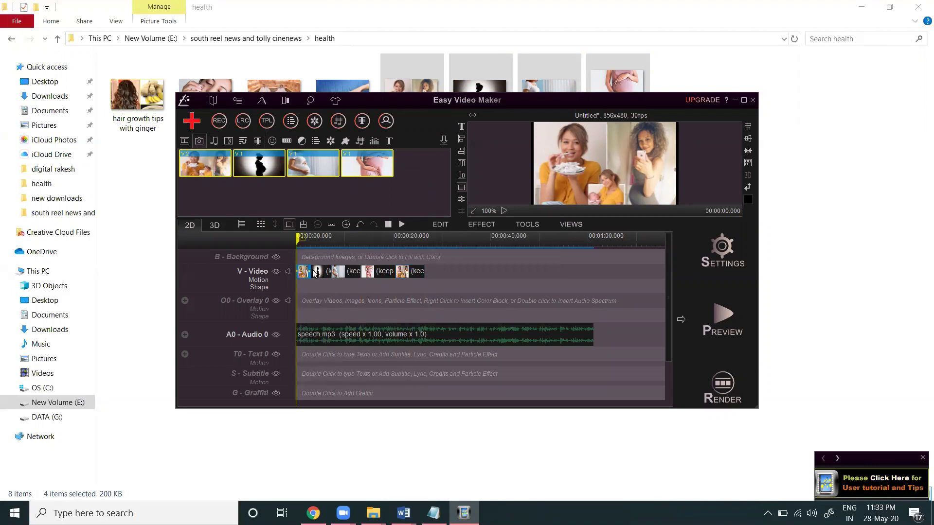
drag(316, 272, 400, 271)
click(423, 273)
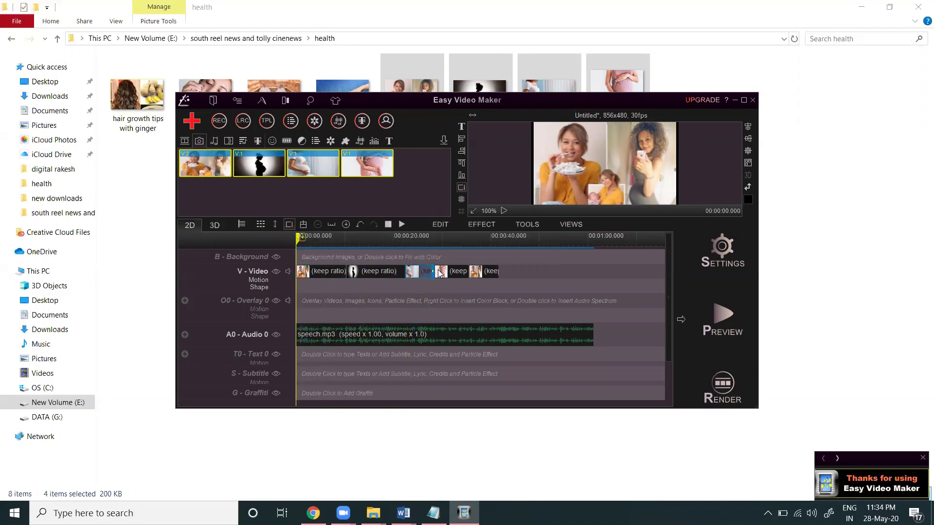
drag(436, 273, 571, 272)
click(477, 273)
Stretch the remaining clips so the last one ends where the speech.mp3 voiceover ends
click(537, 274)
click(361, 274)
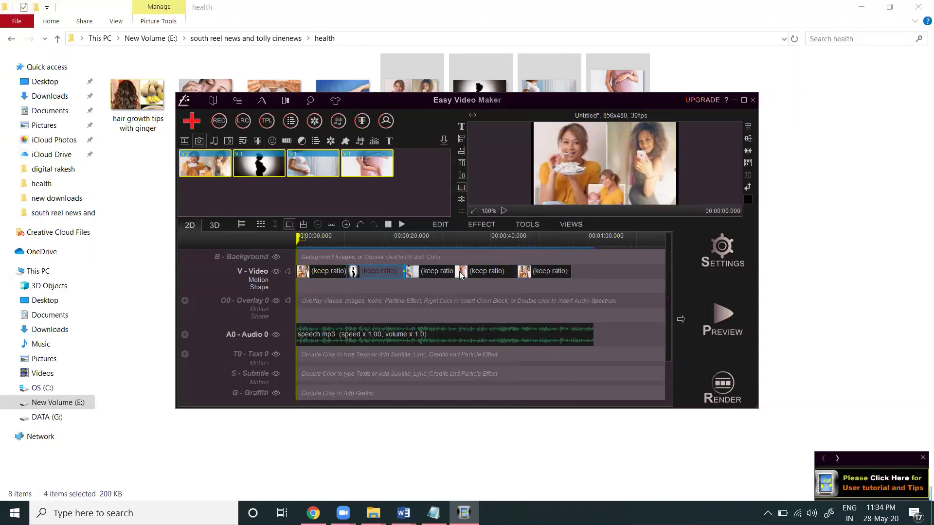
click(447, 273)
drag(453, 272, 467, 273)
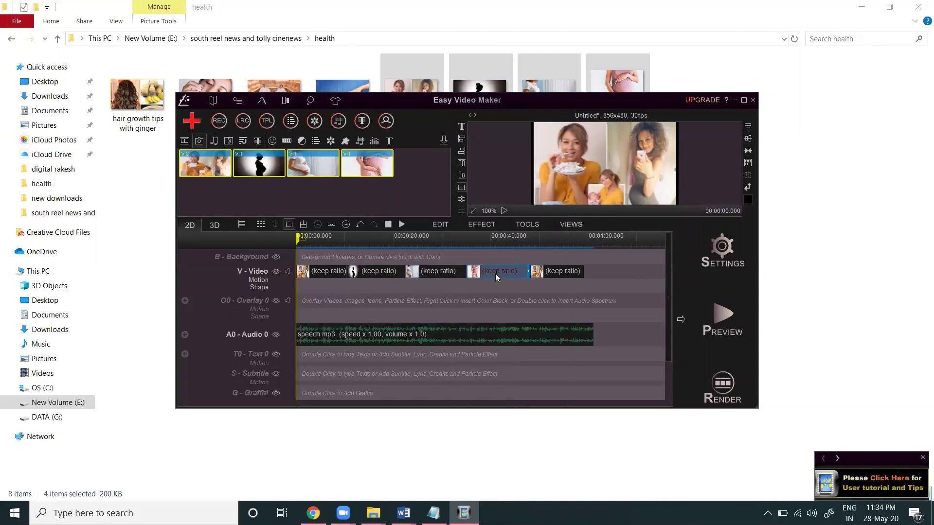
click(537, 274)
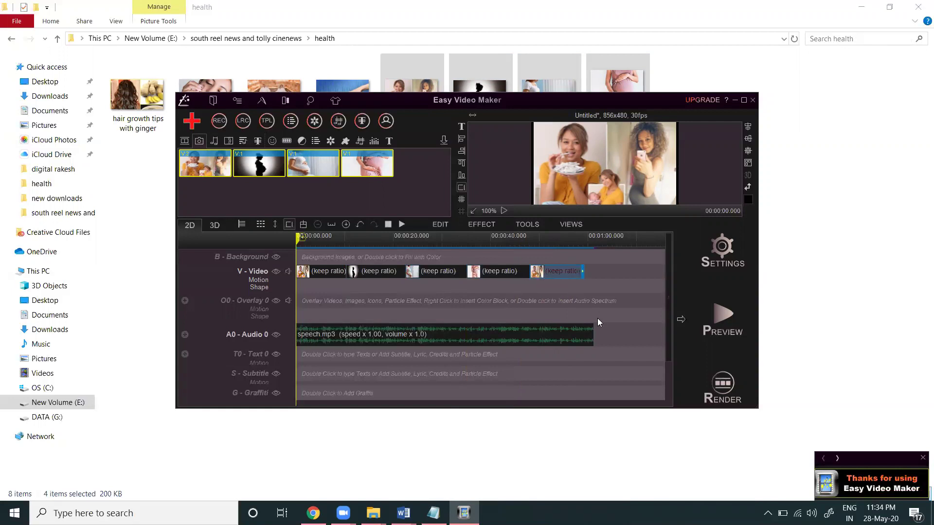
drag(582, 271, 594, 272)
Grab the title line 'What happens when pregnant women eat slate pencil and chalkpies?' from Word, then minimize it
click(462, 452)
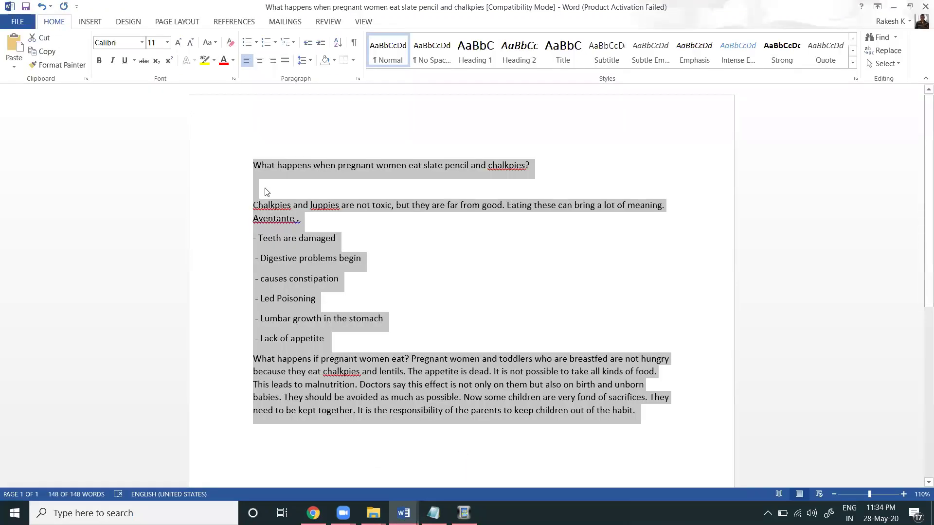
click(240, 169)
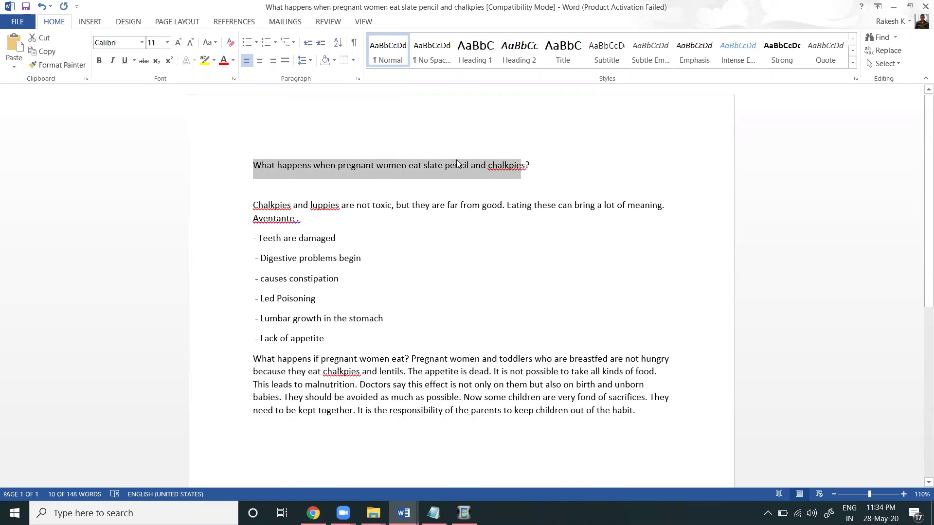
click(894, 7)
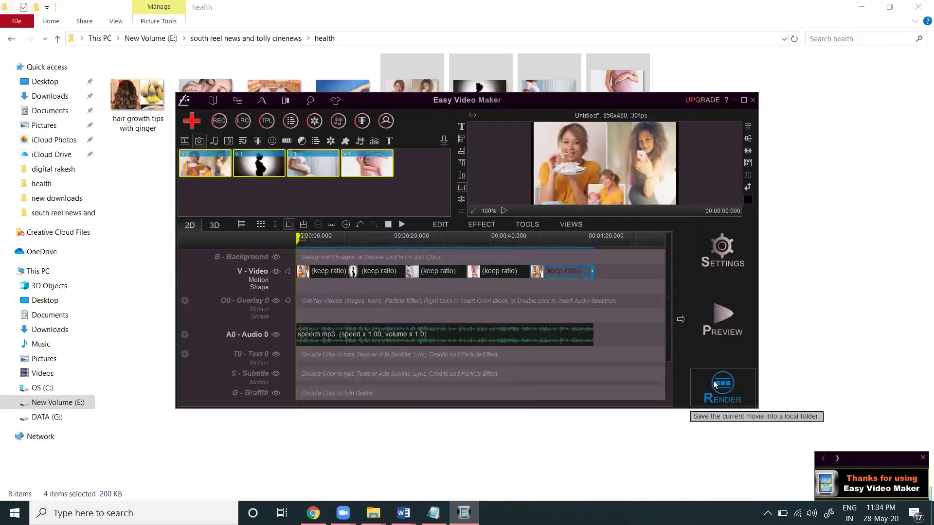
Play and stop a quick preview of the slideshow, then start Render to save the movie
click(402, 224)
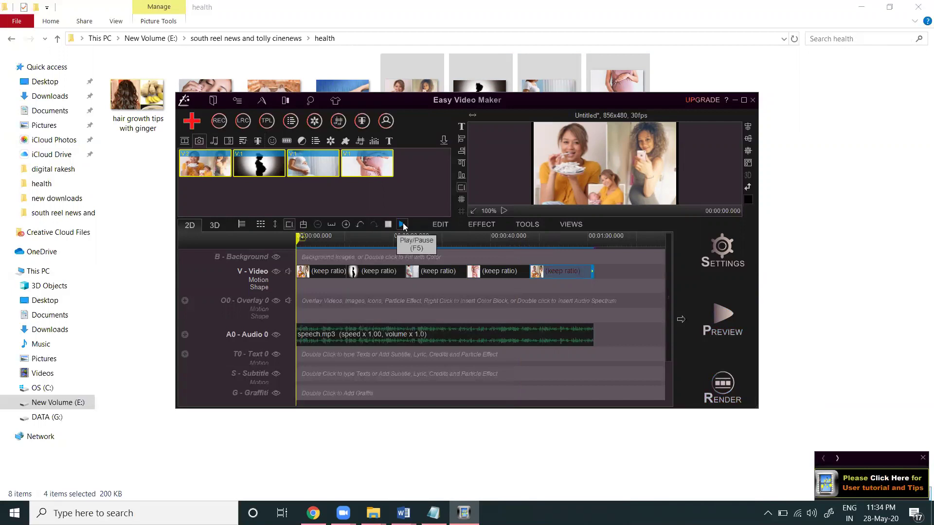
click(389, 225)
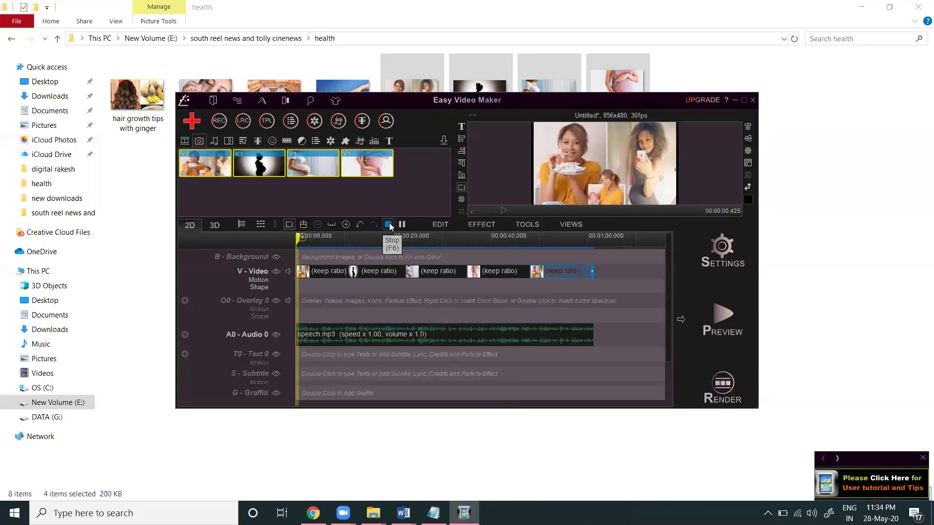
click(715, 388)
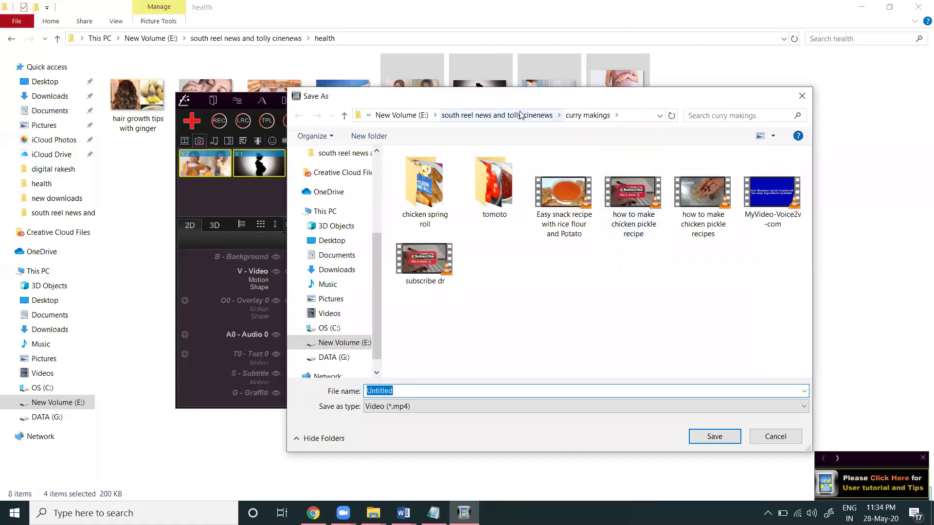
Save the MP4 into the health folder named after the pasted article title and dismiss the success dialog
click(497, 116)
double_click(557, 193)
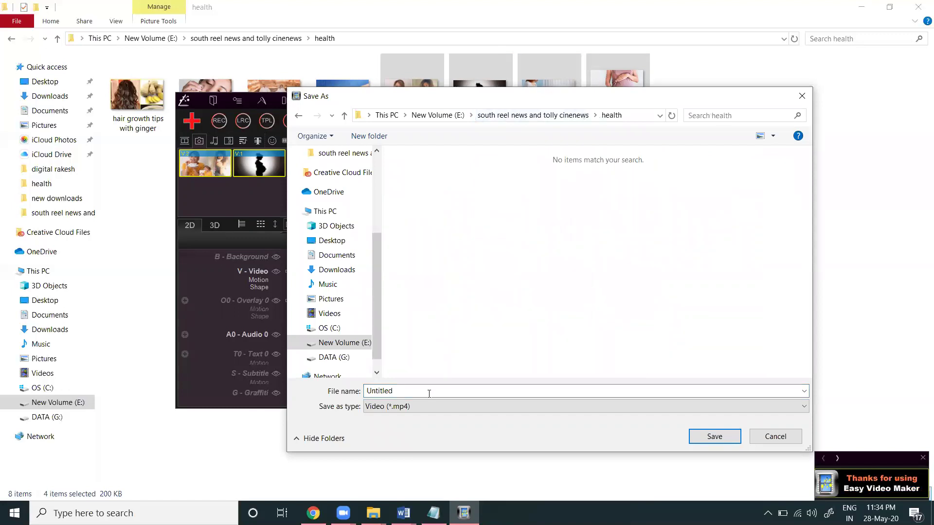
double_click(408, 391)
key(ctrl+v)
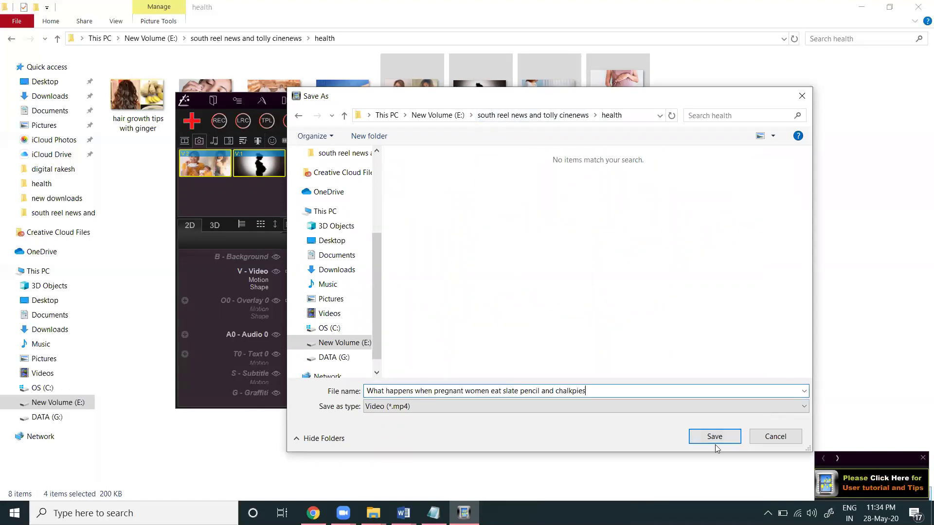
click(715, 438)
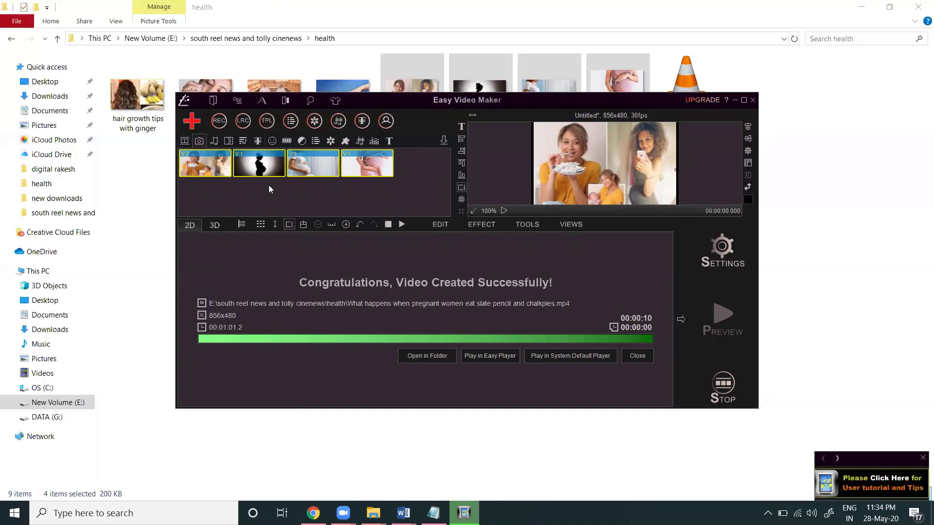
click(637, 355)
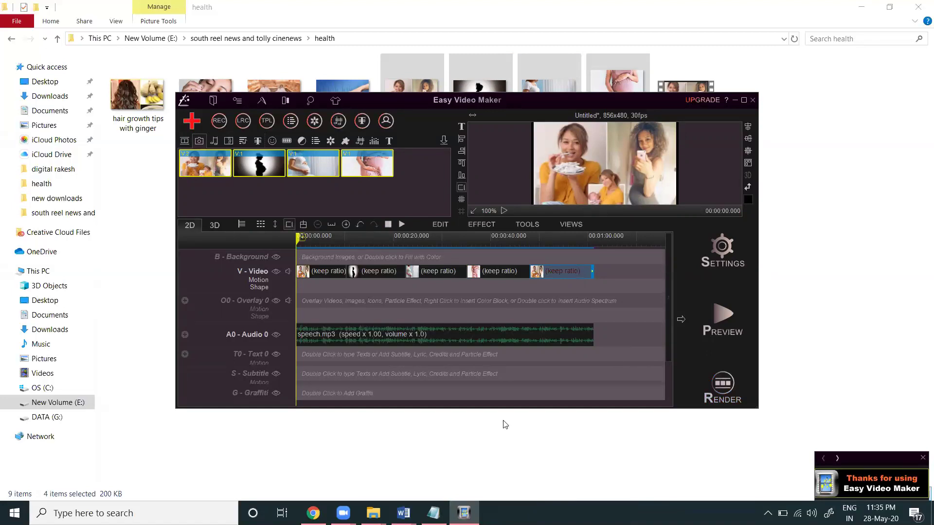
Check the video in the health folder, go up to the news folder, and minimize Explorer
mouse_move(373, 513)
click(335, 465)
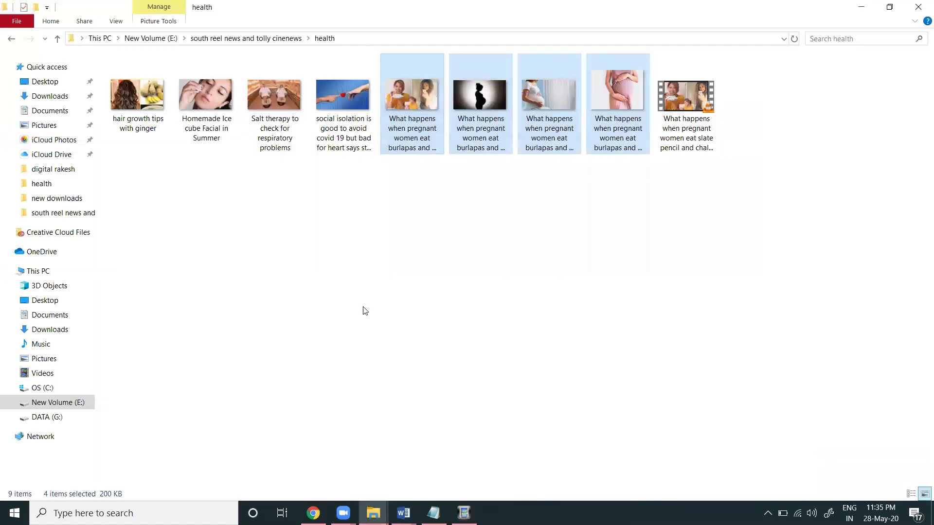
click(246, 38)
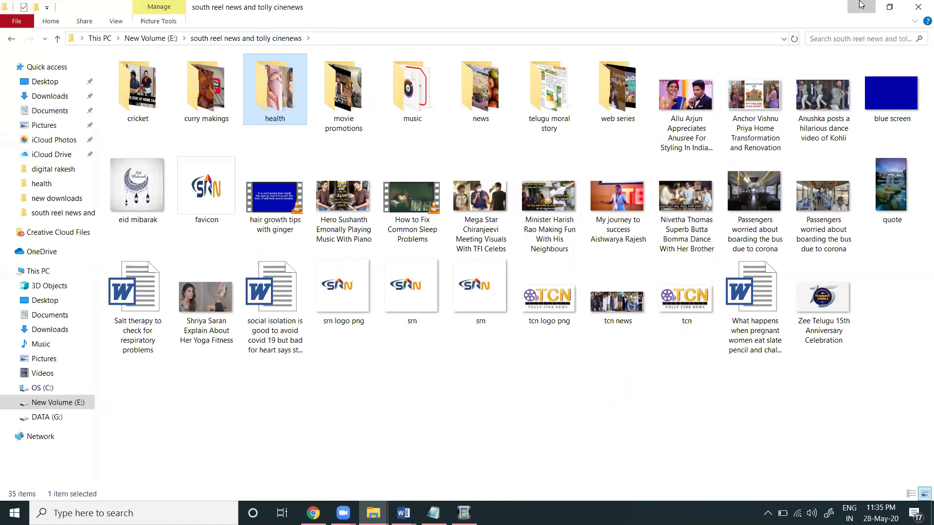
click(862, 8)
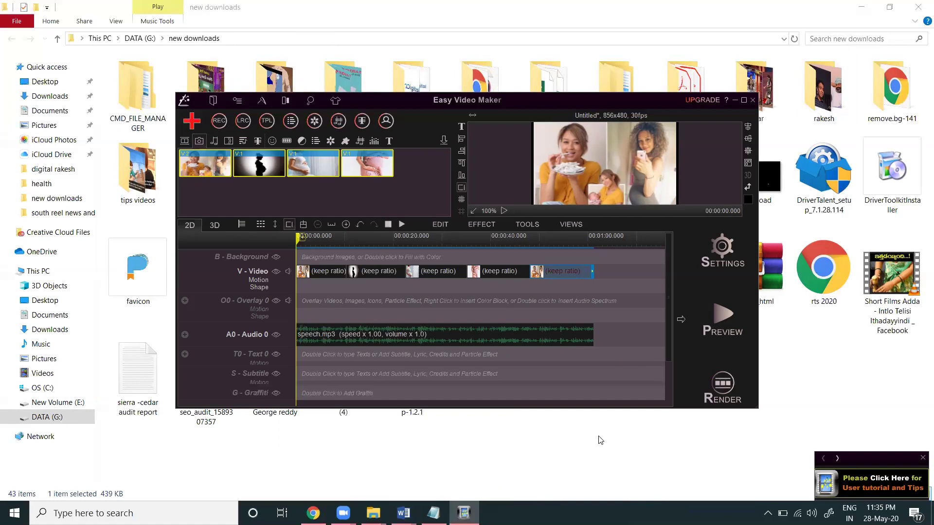
Select the first timeline clip, then bring Chrome forward on the Google tab
click(329, 272)
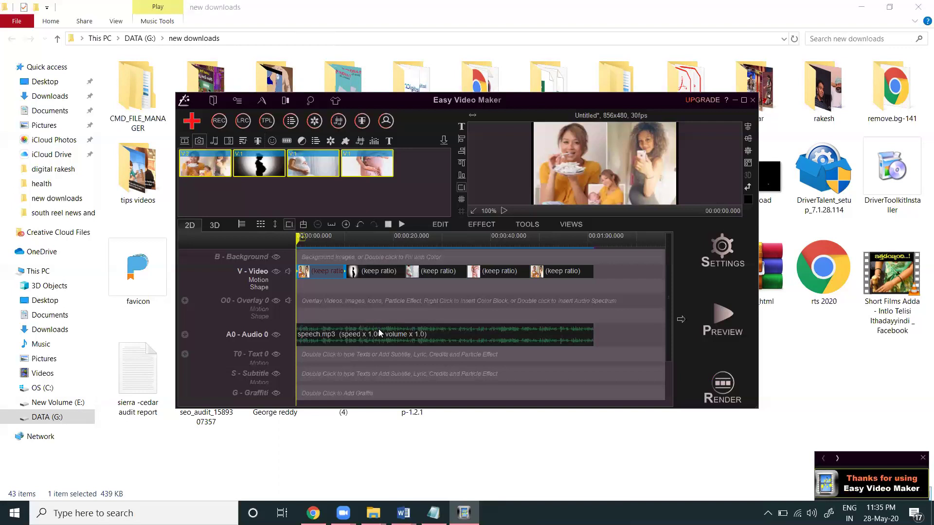
click(312, 513)
click(44, 9)
Search Google for 'easy video maker' and open the easymakevideo.com result in a new tab
click(391, 248)
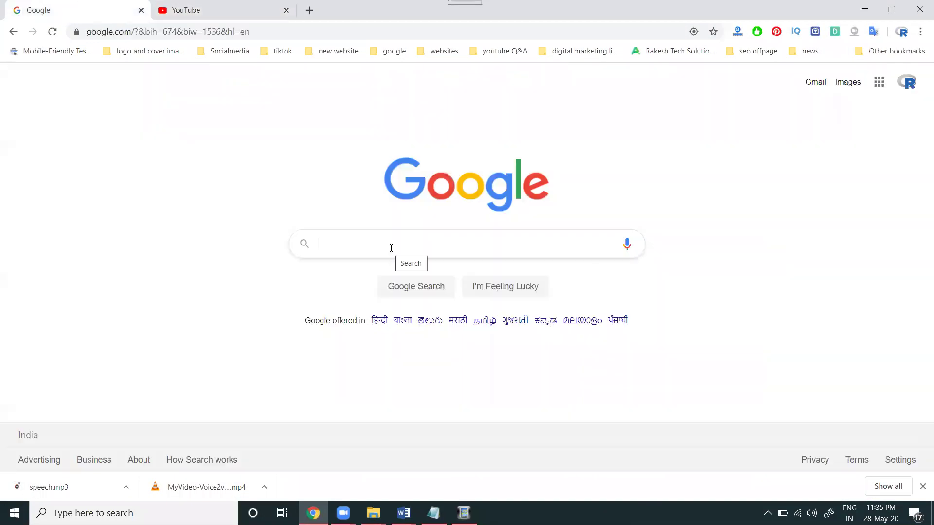
text(easy video)
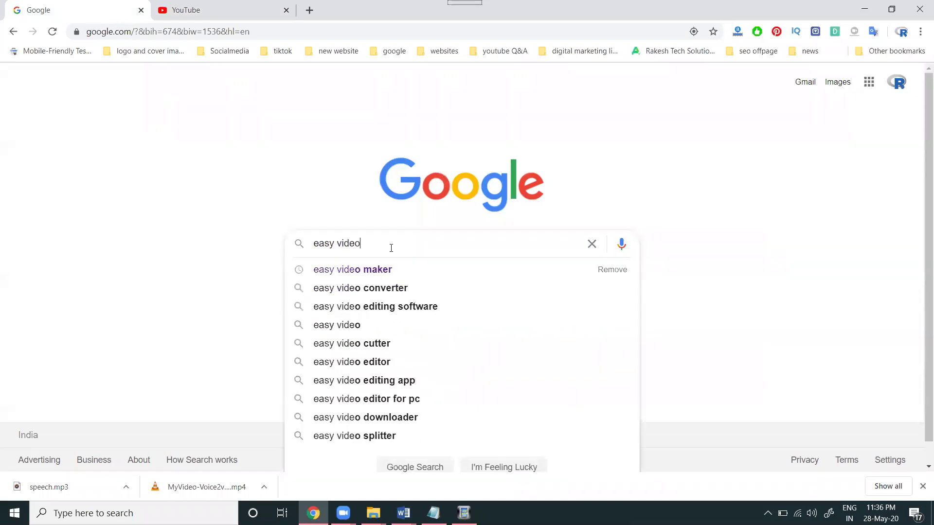
text( maker)
key(Return)
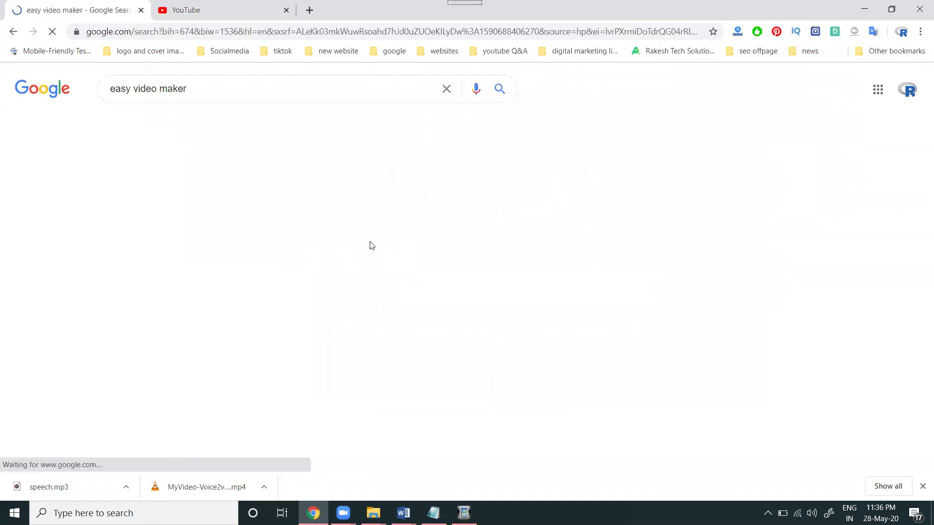
middle_click(174, 331)
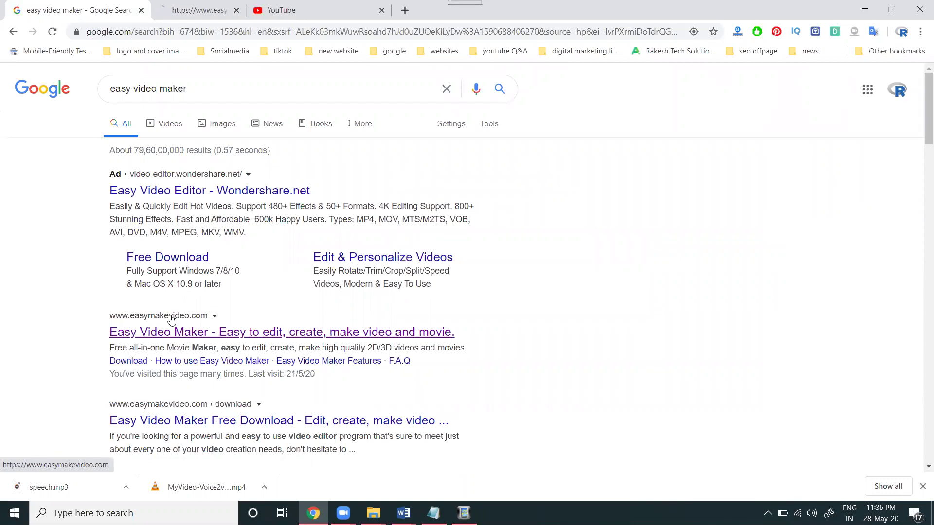
click(219, 10)
click(83, 8)
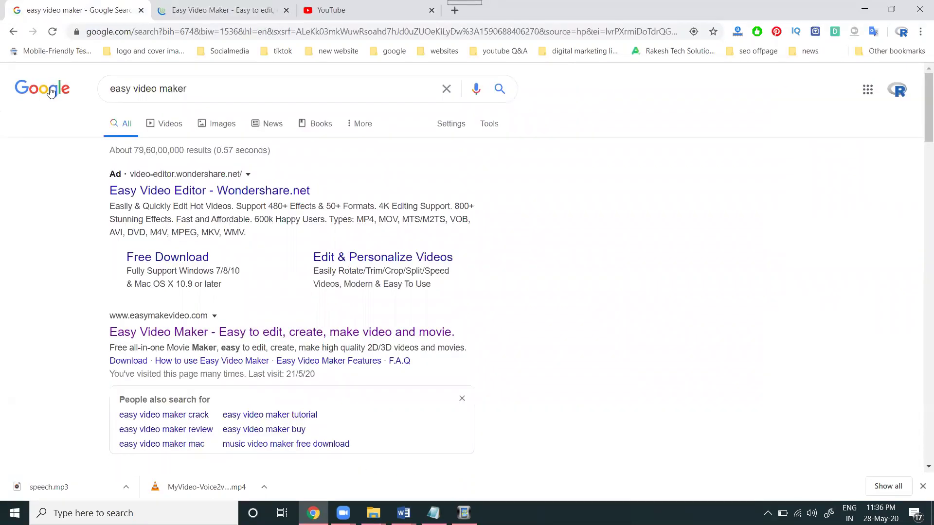